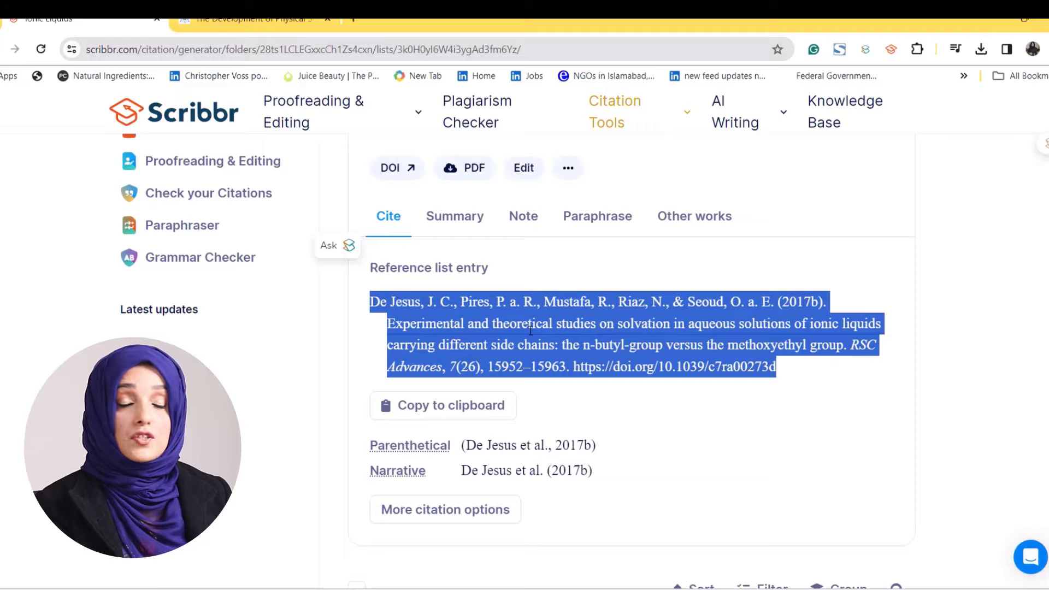
Browse the Scribbr extension's Summary, History and citation views for this page, then close it
click(891, 49)
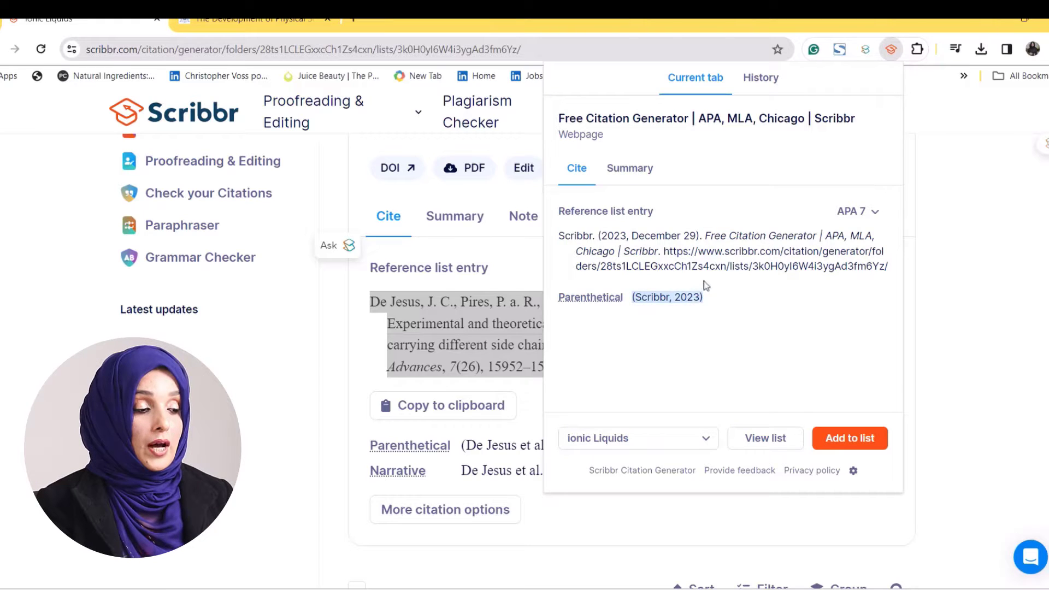
click(640, 170)
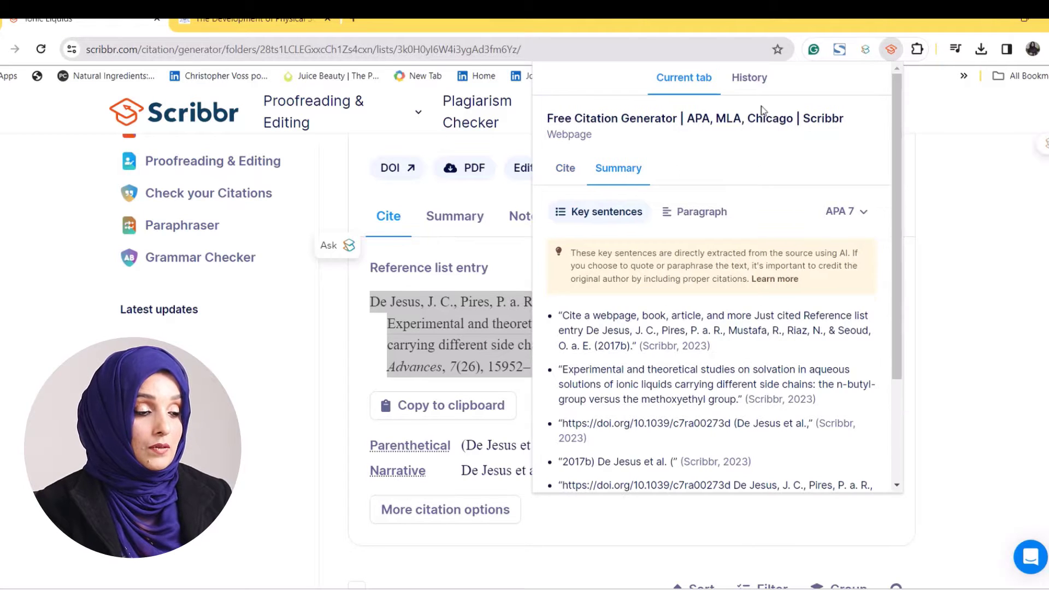
click(704, 215)
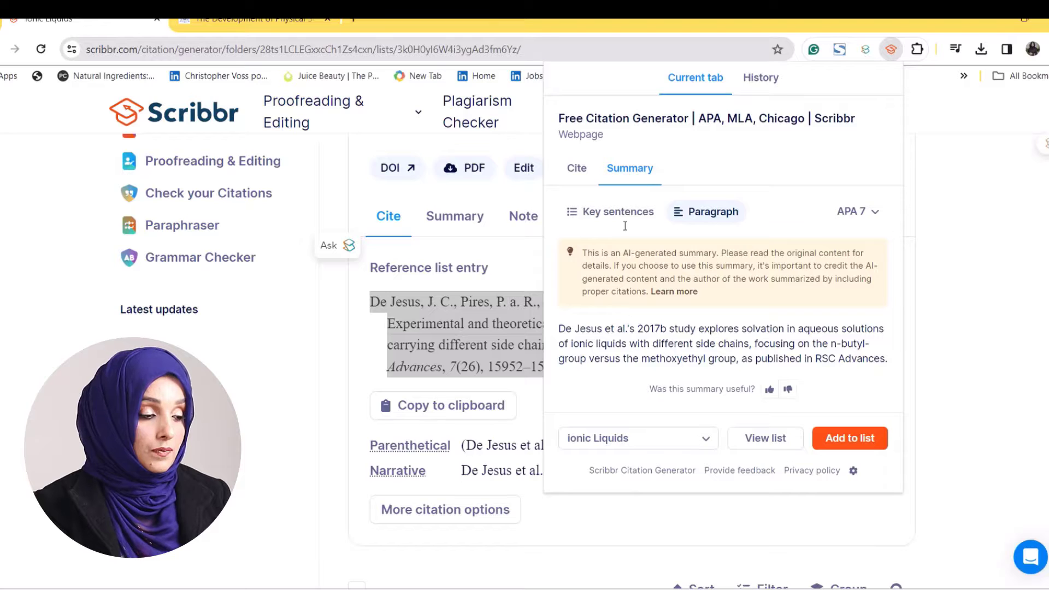
click(750, 88)
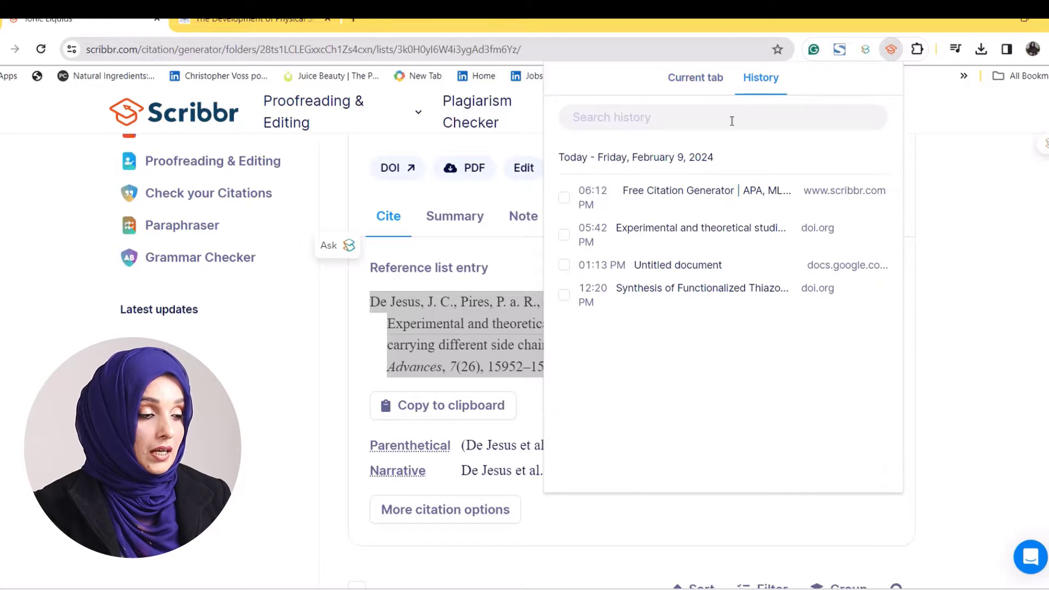
click(695, 77)
click(580, 171)
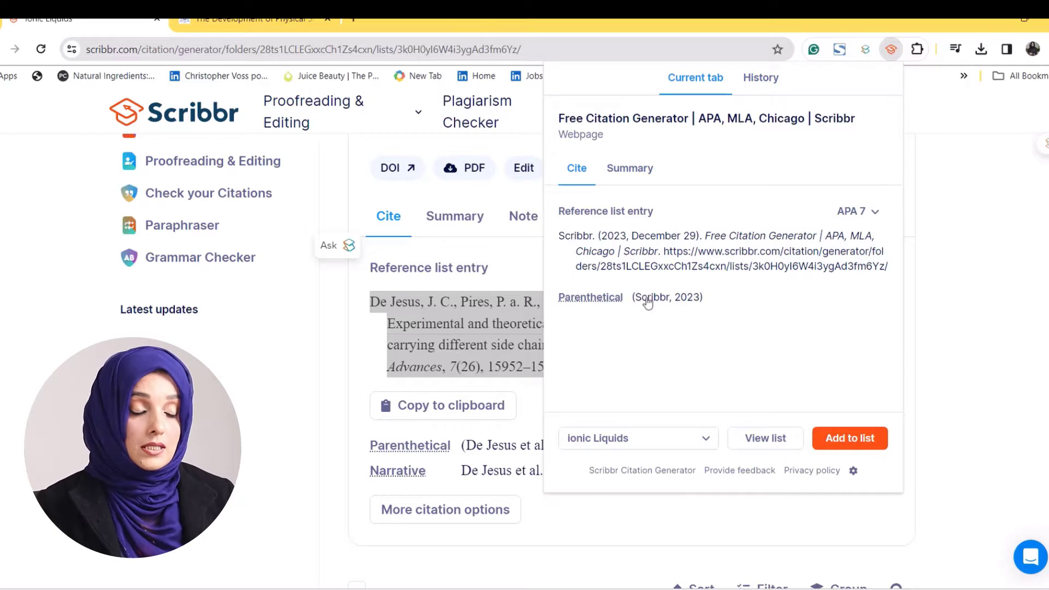
click(346, 340)
Copy the De Jesus et al. (2017b) reference entry to the clipboard and return to Word
drag(778, 372, 389, 324)
click(497, 406)
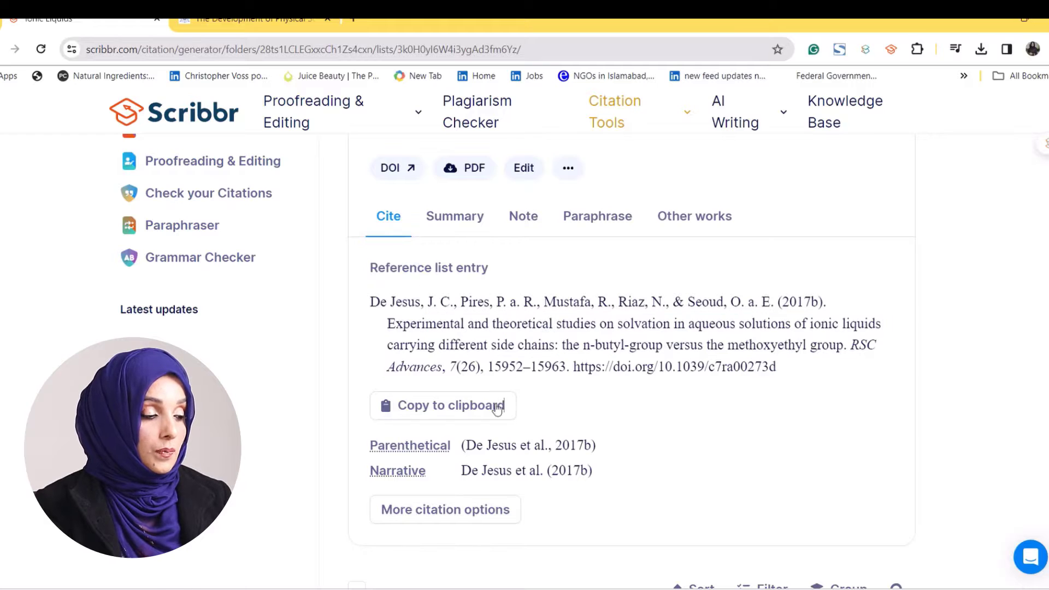
click(466, 411)
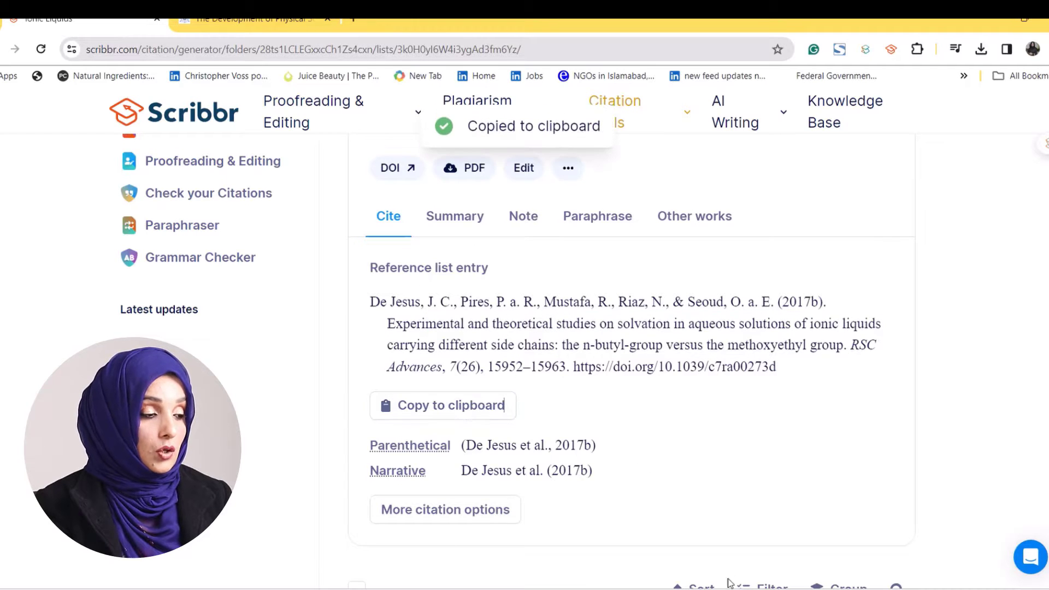
click(765, 524)
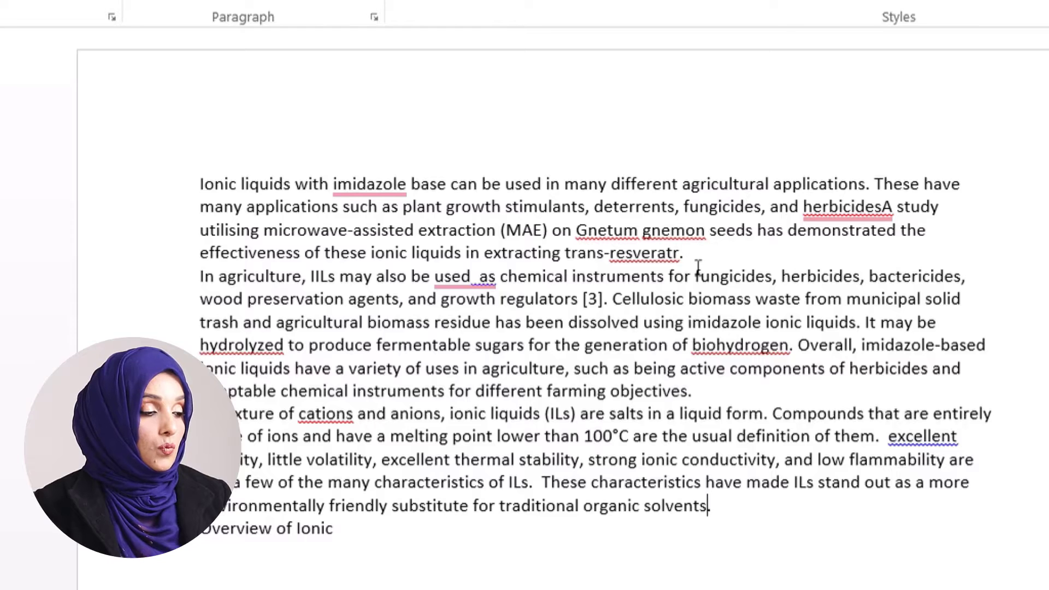
Add blank lines after 'trans-resveratr.' and 'objectives.', with the References tab showing
click(693, 257)
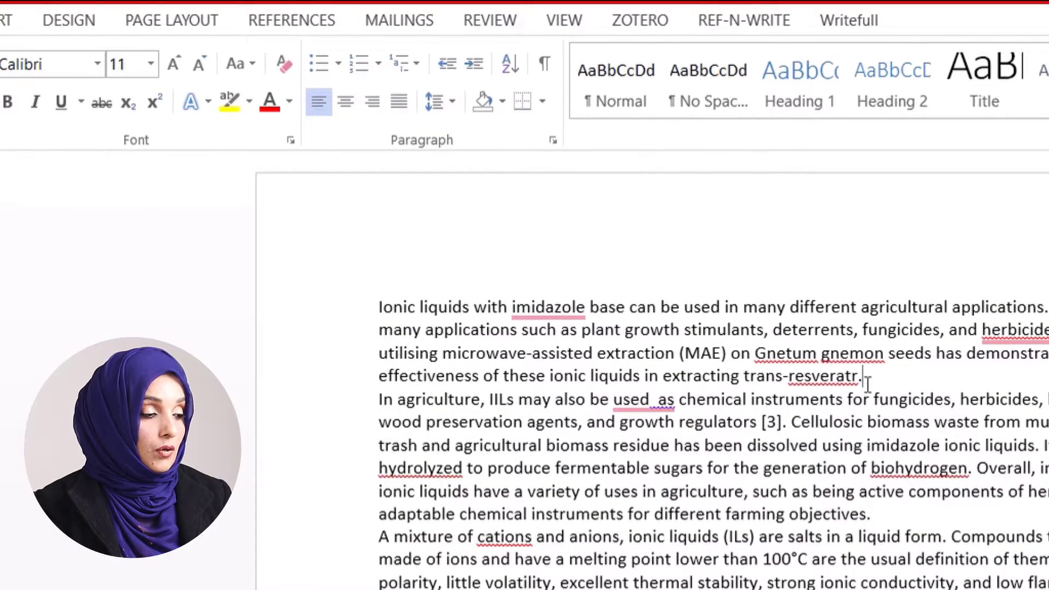
key(Return)
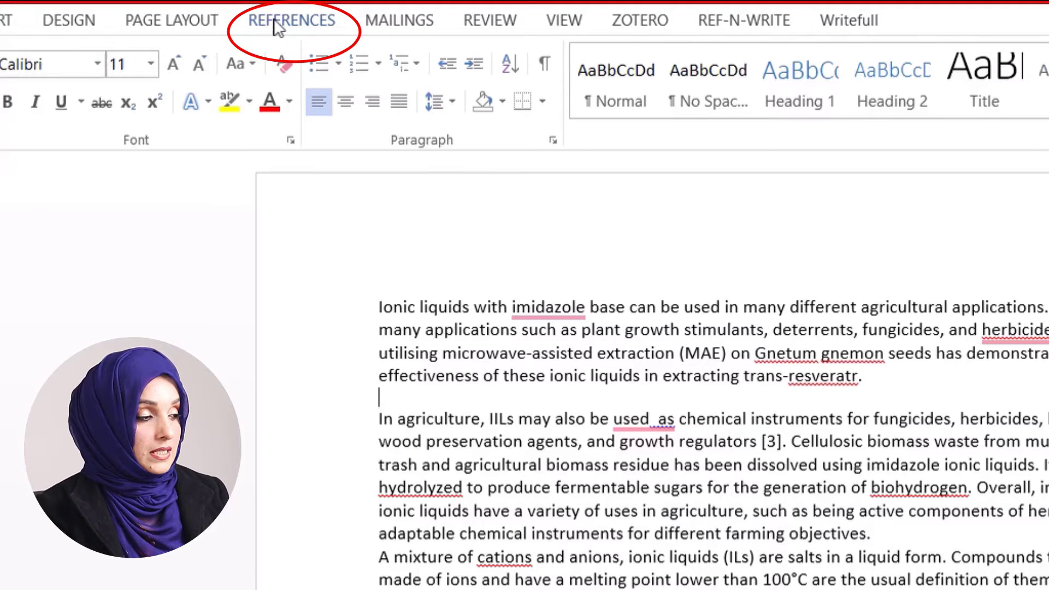
click(277, 23)
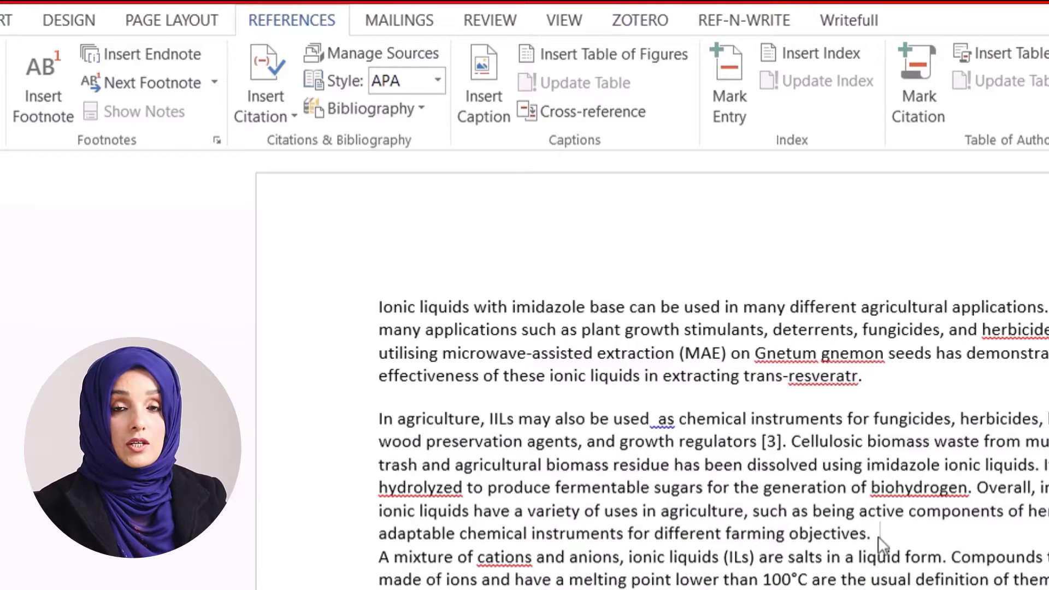
key(Return)
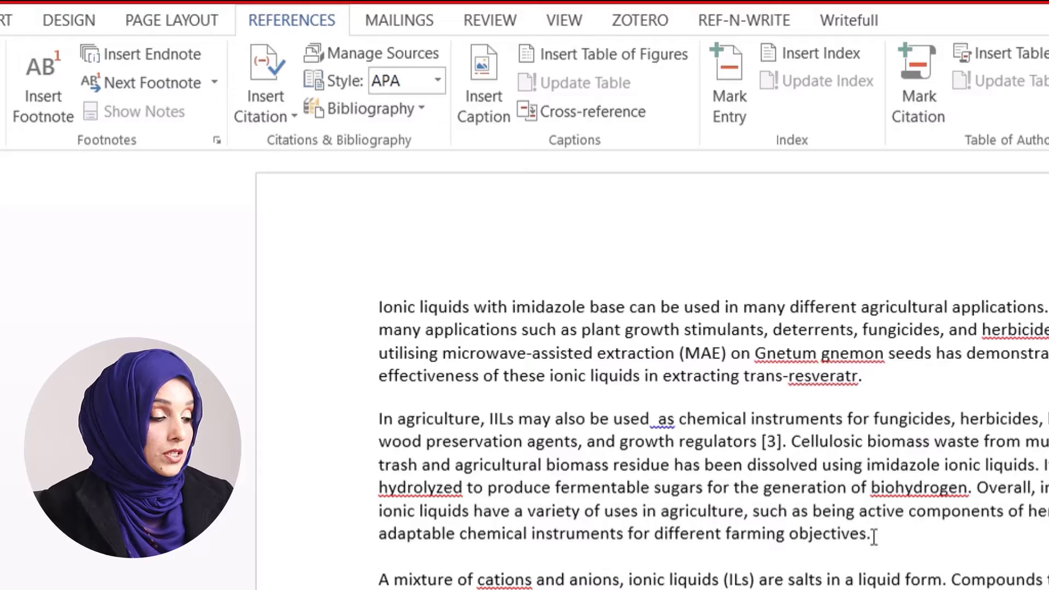
Insert footnote 1 after 'objectives.' and paste the De Jesus reference into it
click(876, 534)
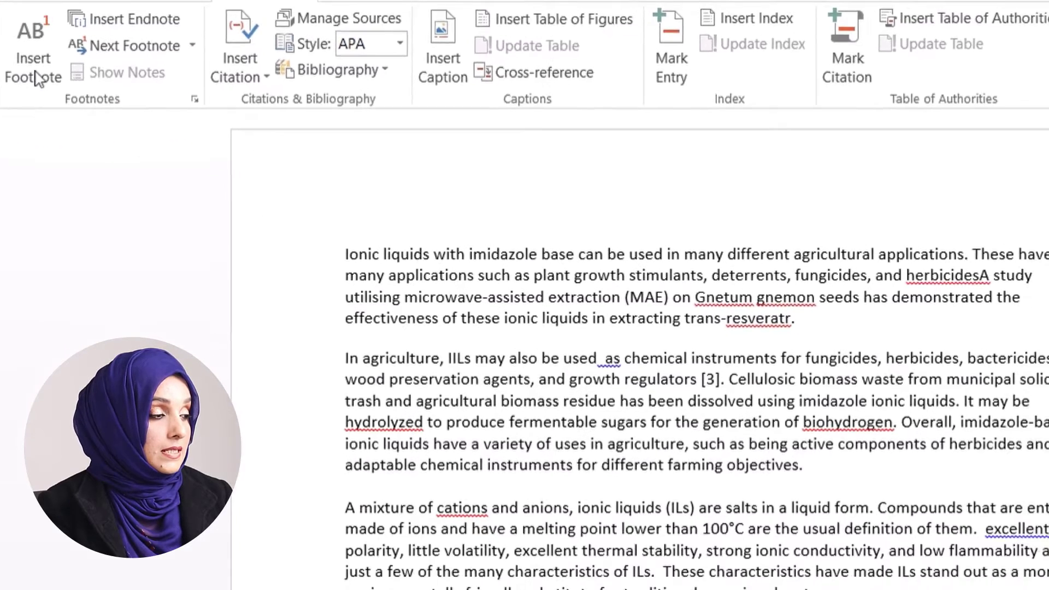
click(37, 78)
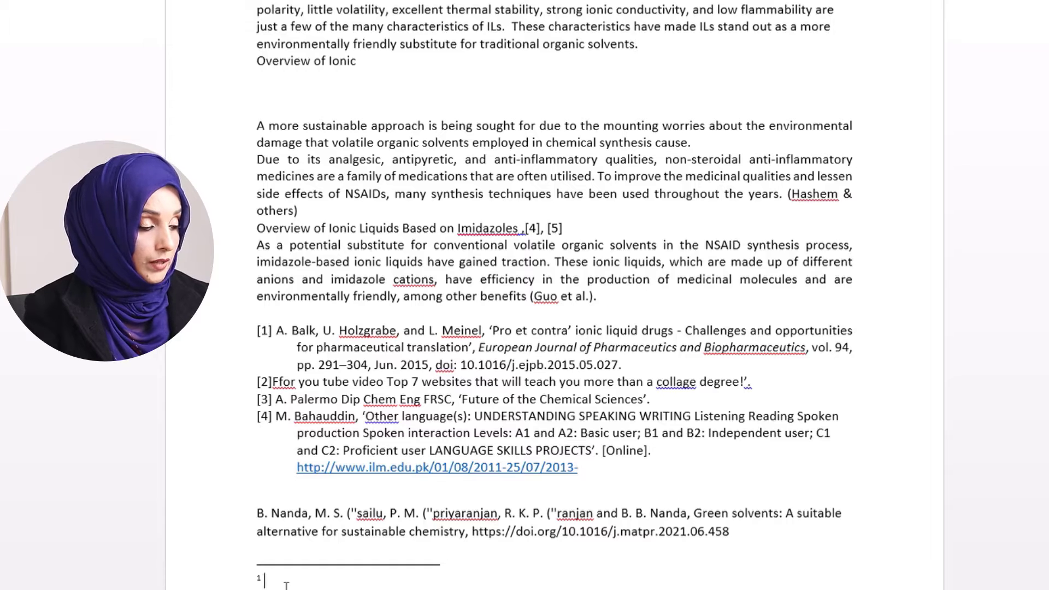
key(ctrl+v)
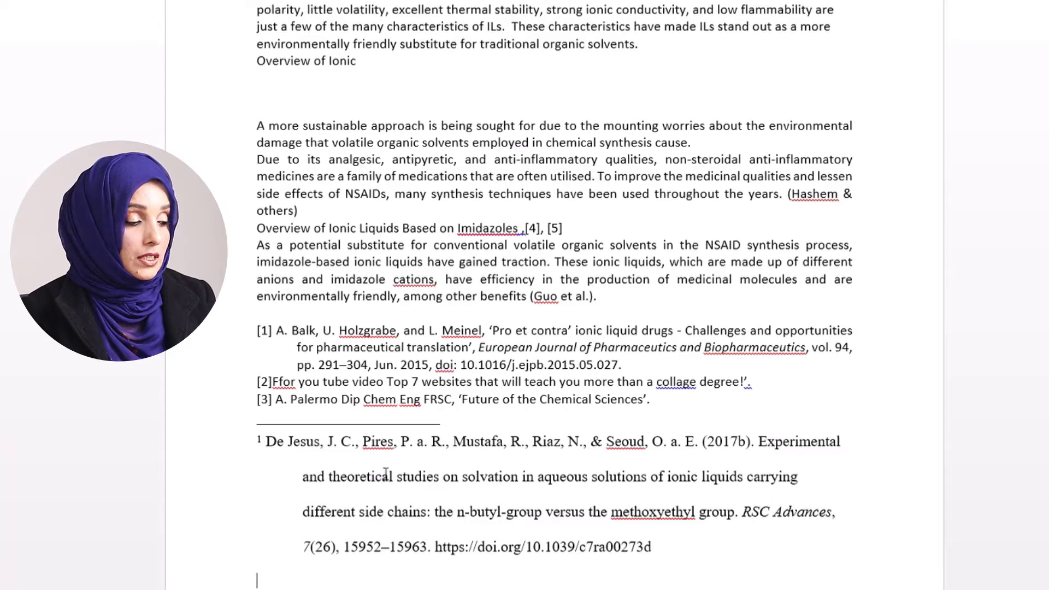
Format the footnote 1 citation as 10 pt with 1.0 line spacing
double_click(280, 444)
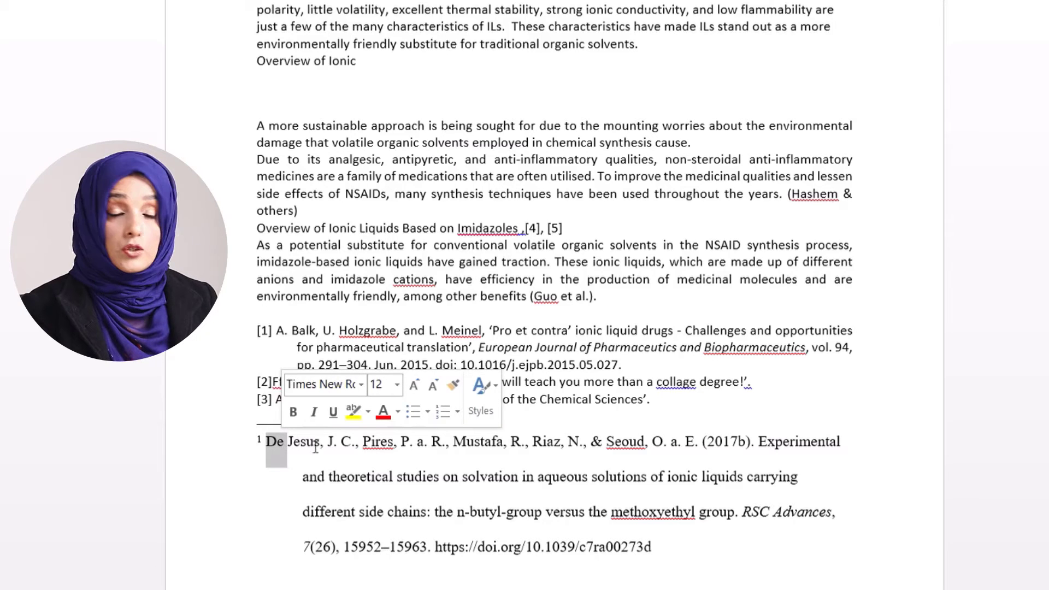
click(273, 444)
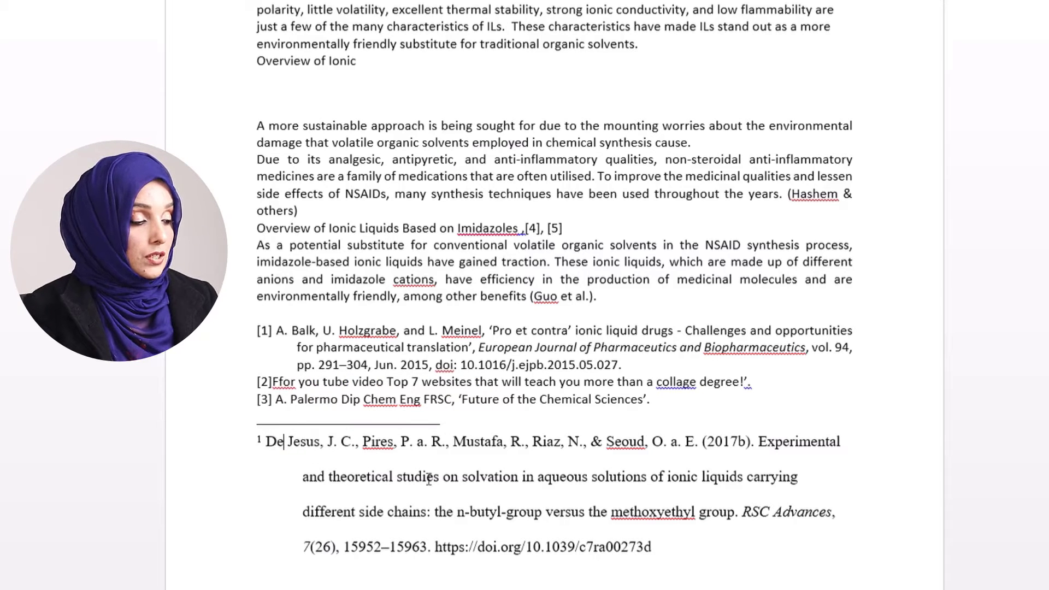
shift+click(654, 546)
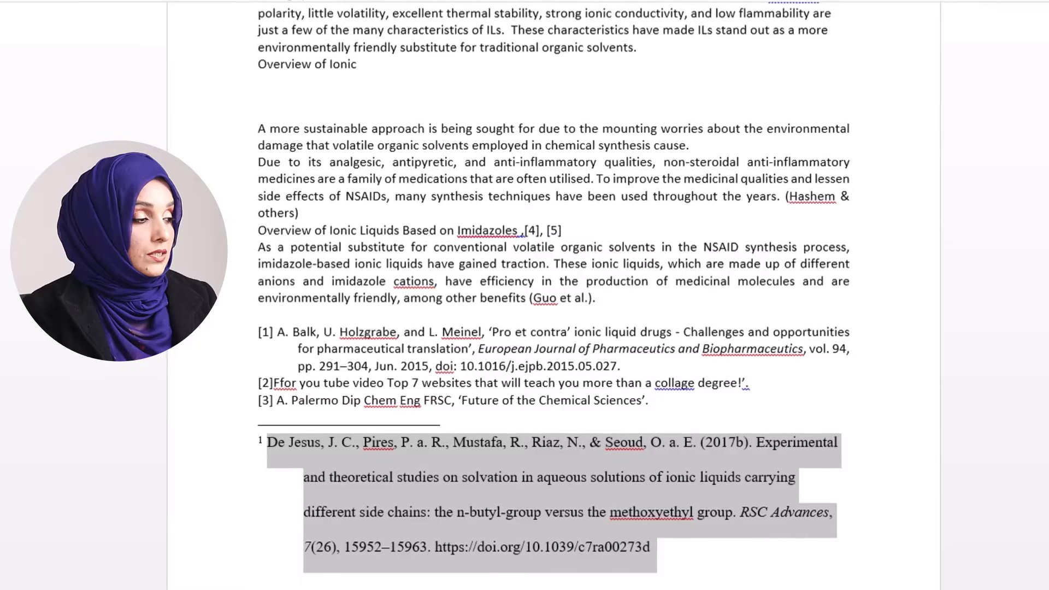
click(133, 16)
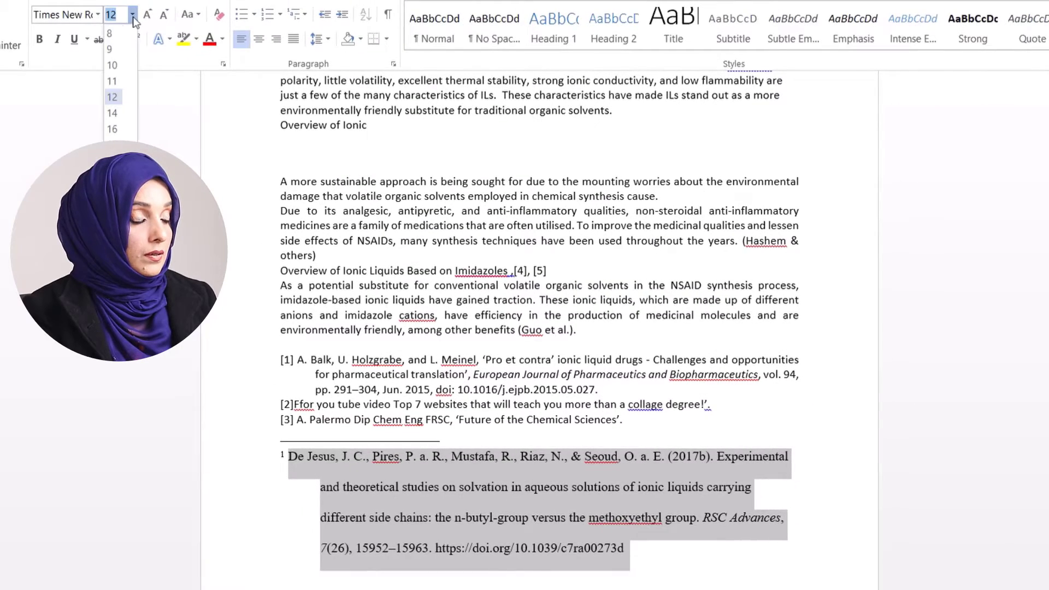
click(112, 65)
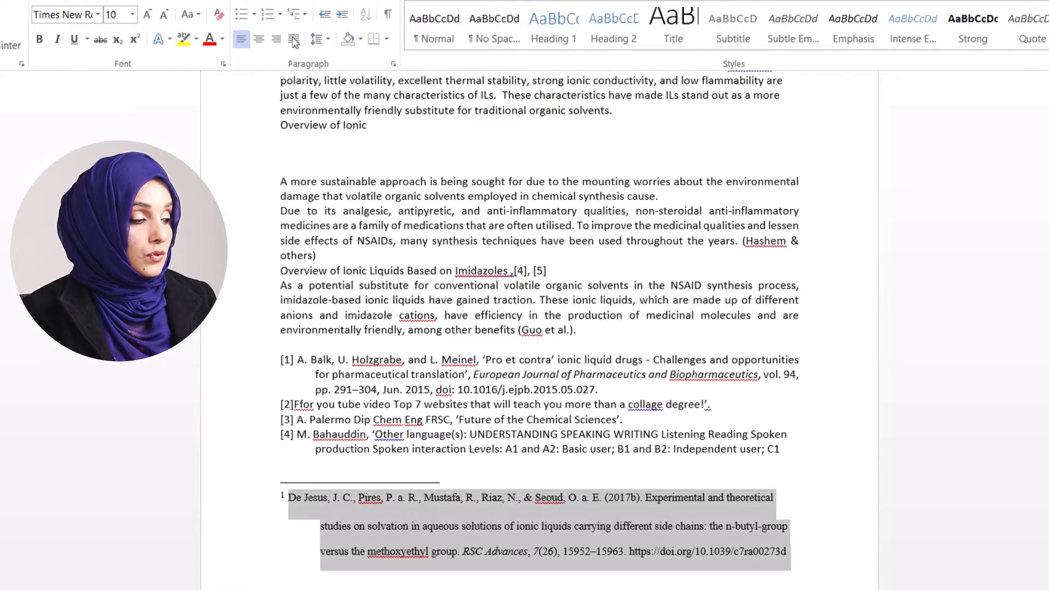
click(327, 39)
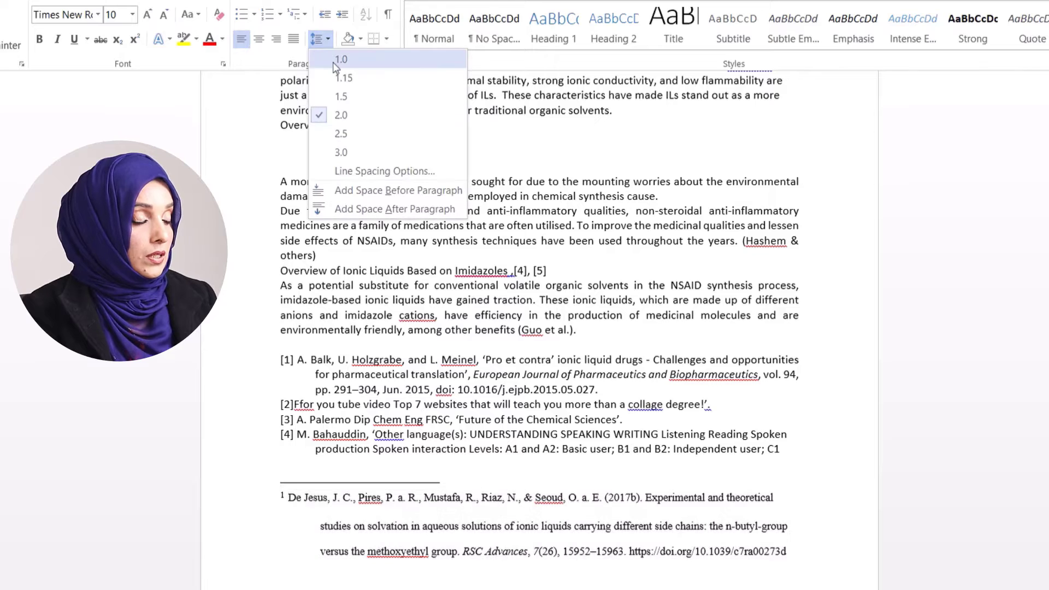
click(341, 59)
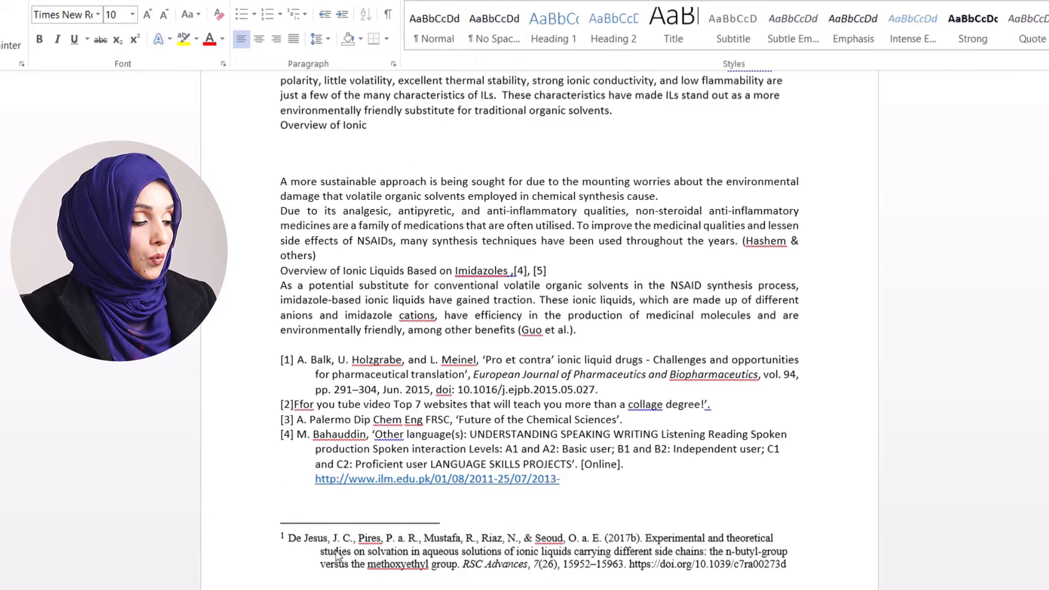
triple_click(307, 563)
key(ctrl+c)
click(317, 552)
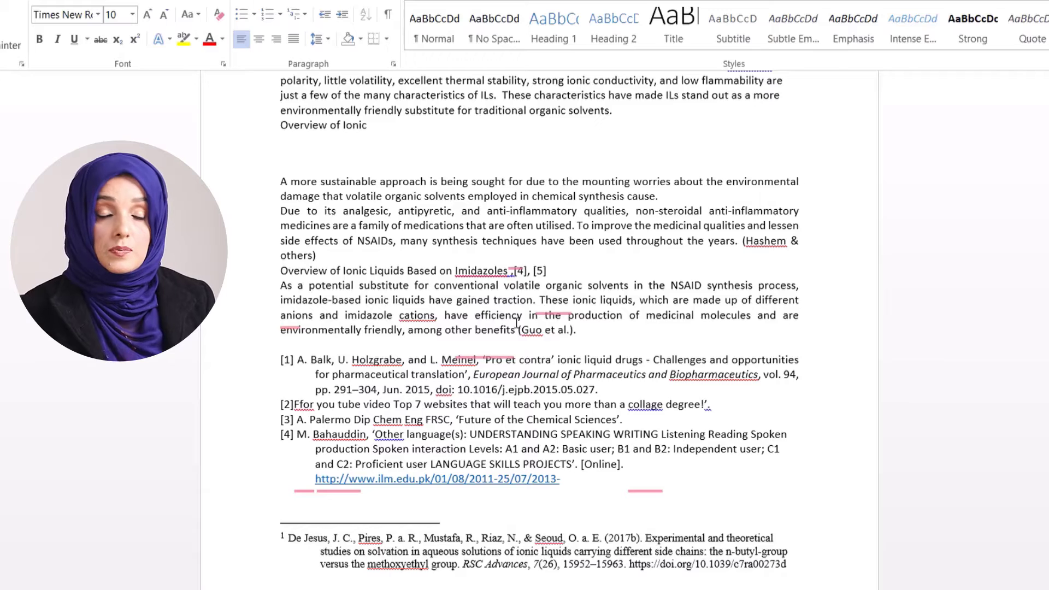
Insert footnote 2 after 'traditional organic solvents.' and paste the De Jesus citation into it
scroll(529, 337, up, 2)
click(617, 191)
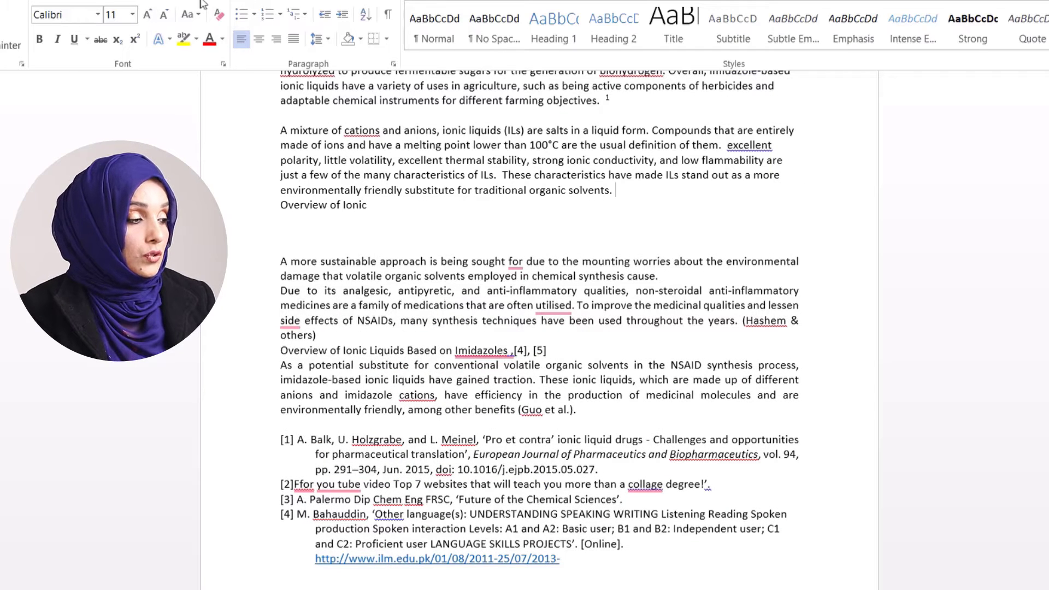
key(alt+s)
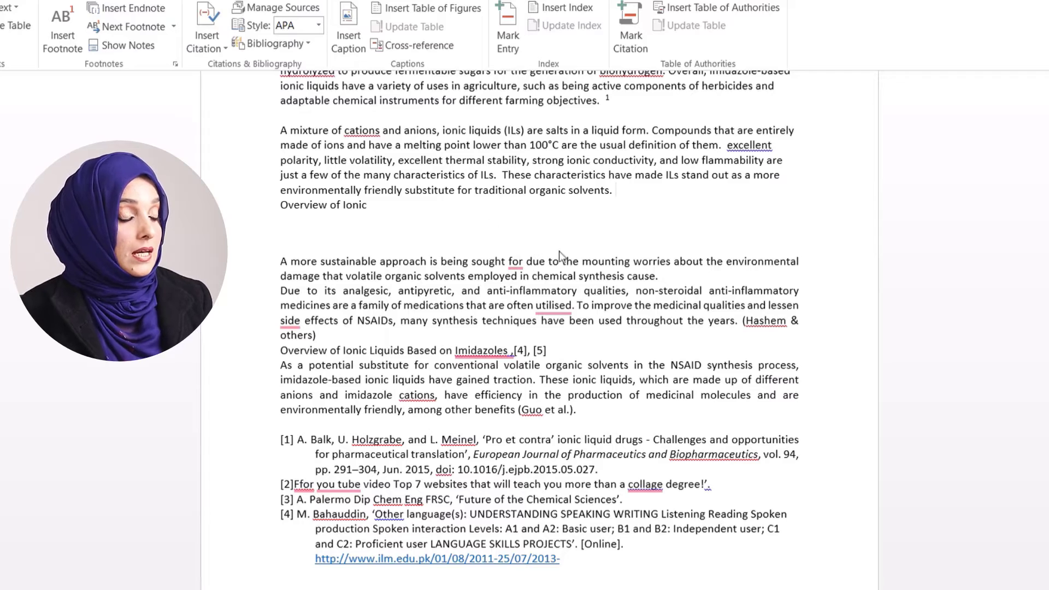
click(616, 192)
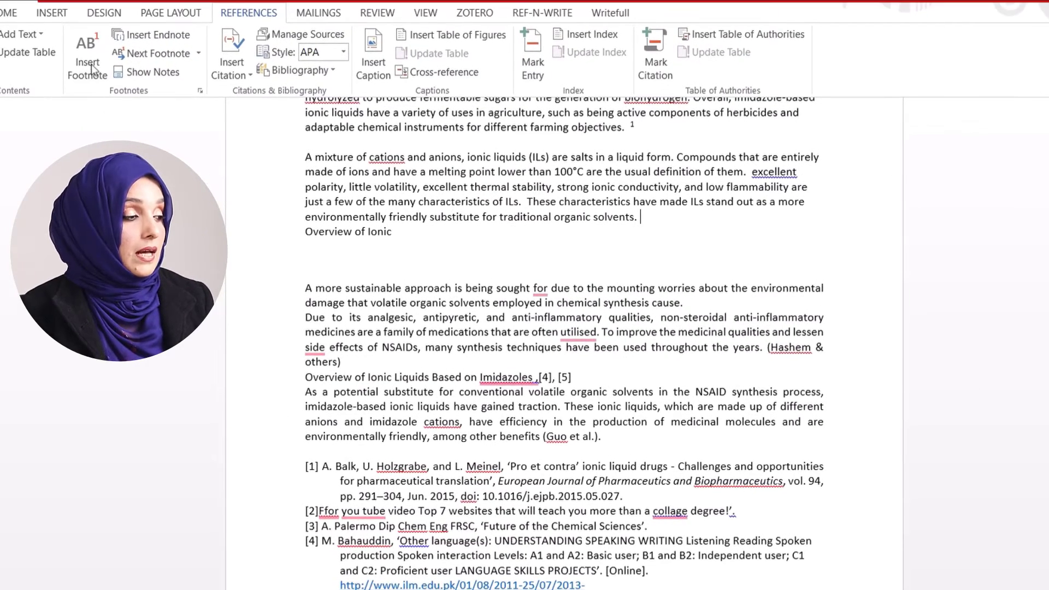
click(90, 68)
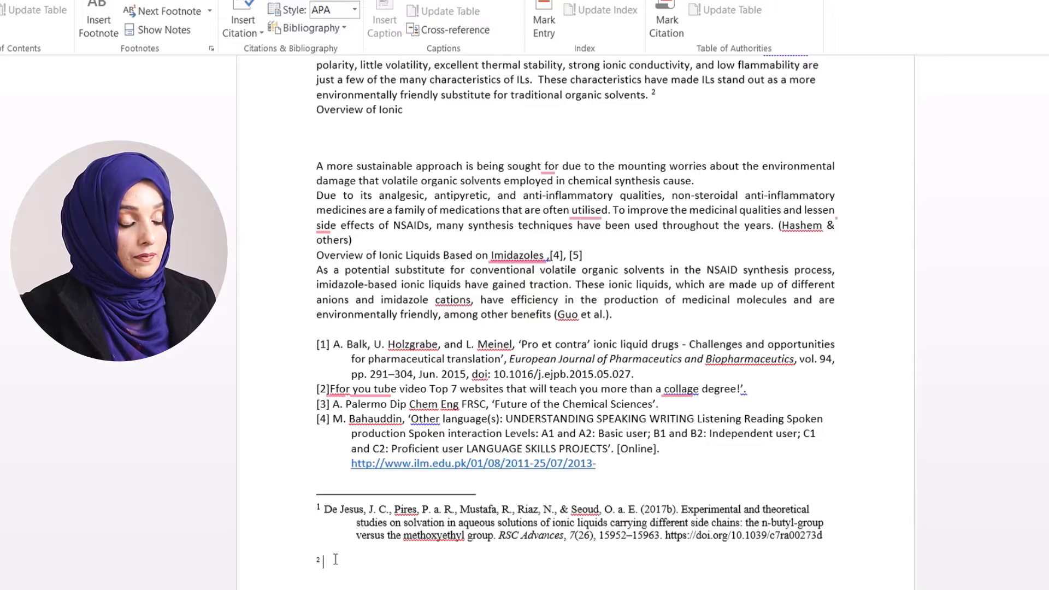
key(ctrl+v)
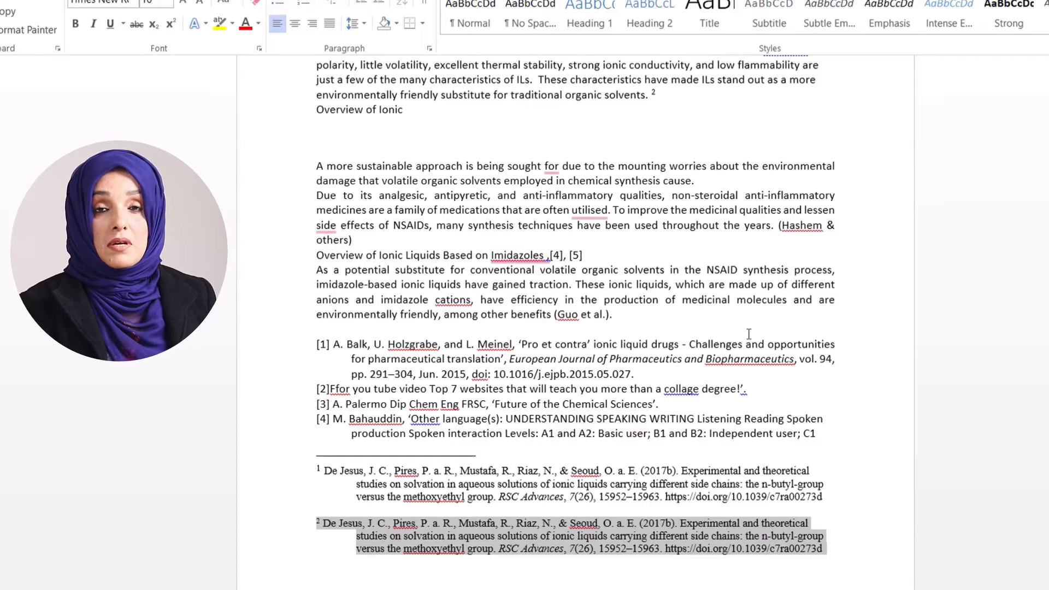
scroll(621, 192, up, 1)
scroll(621, 192, up, 2)
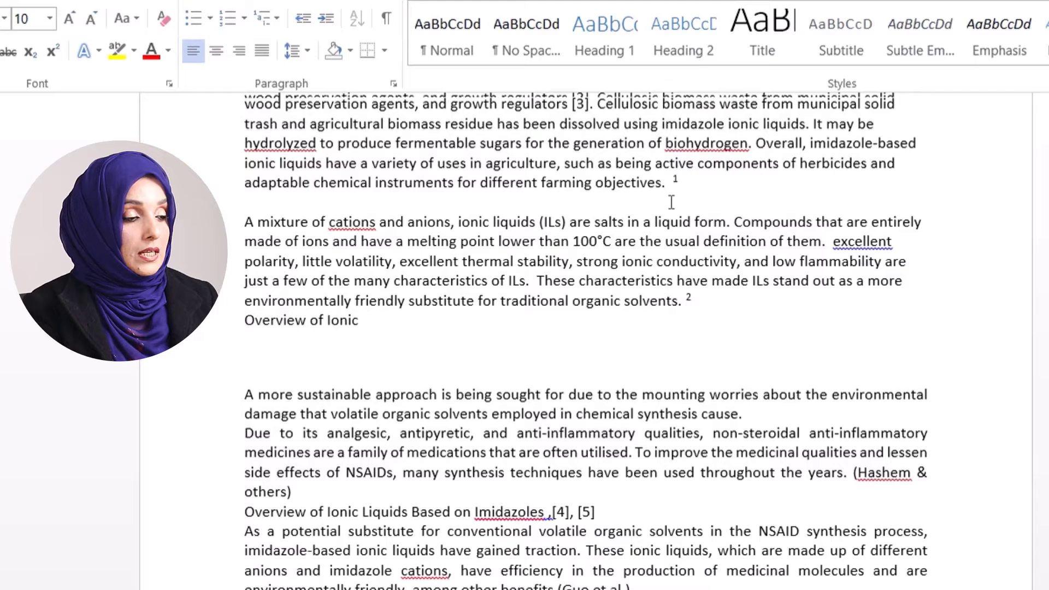
Go to footnote 2 and delete its duplicated De Jesus citation text
mouse_move(680, 182)
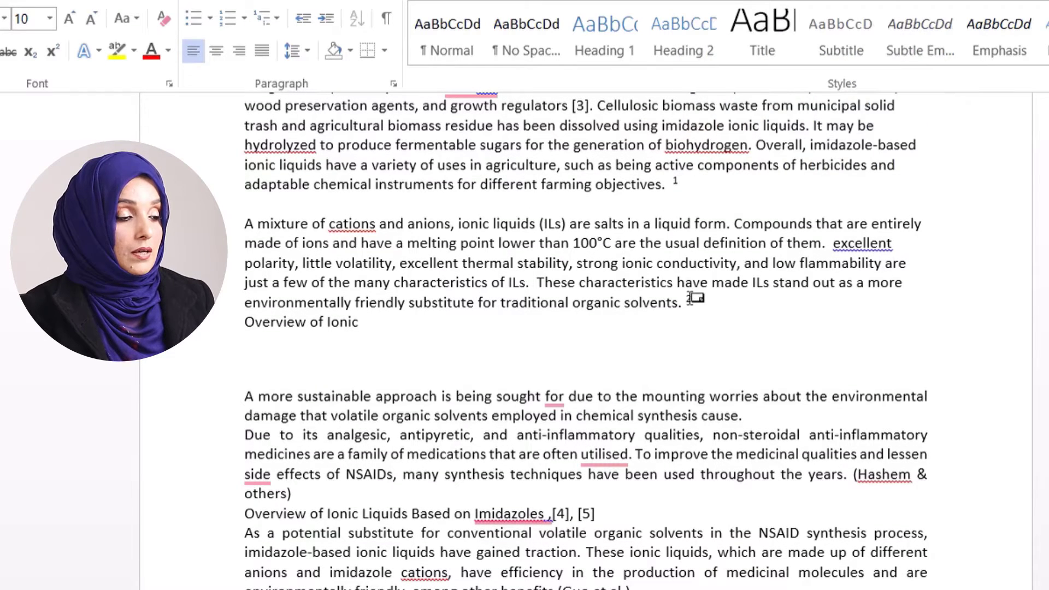
mouse_move(689, 299)
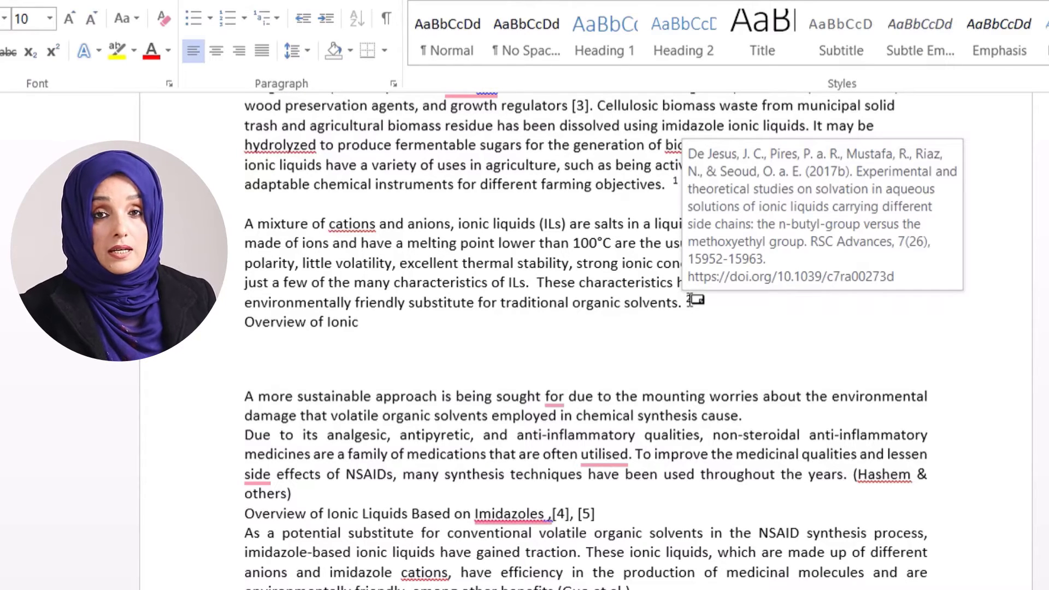
scroll(614, 558, down, 5)
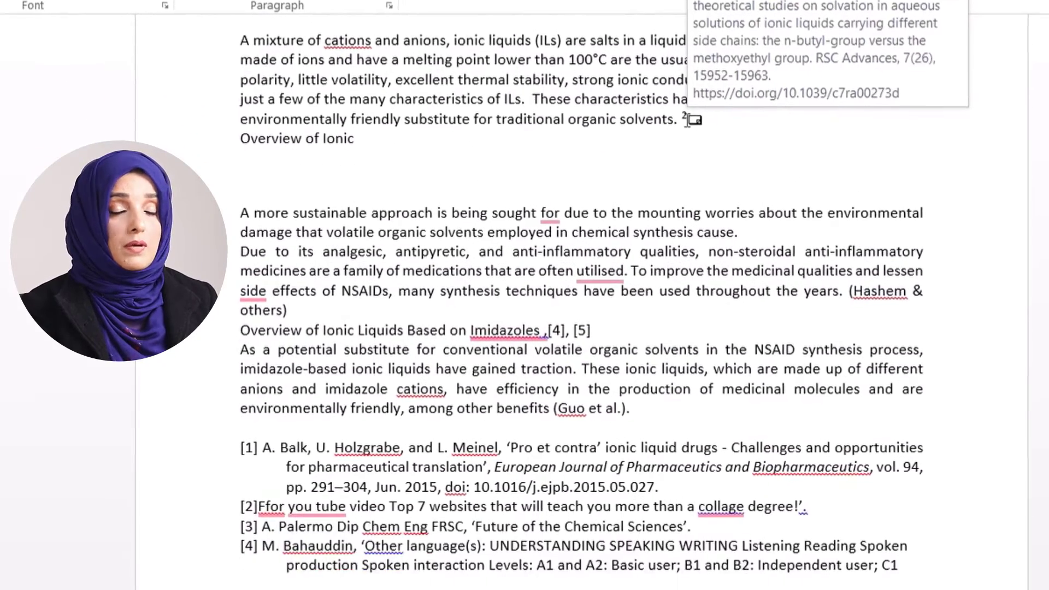
double_click(690, 195)
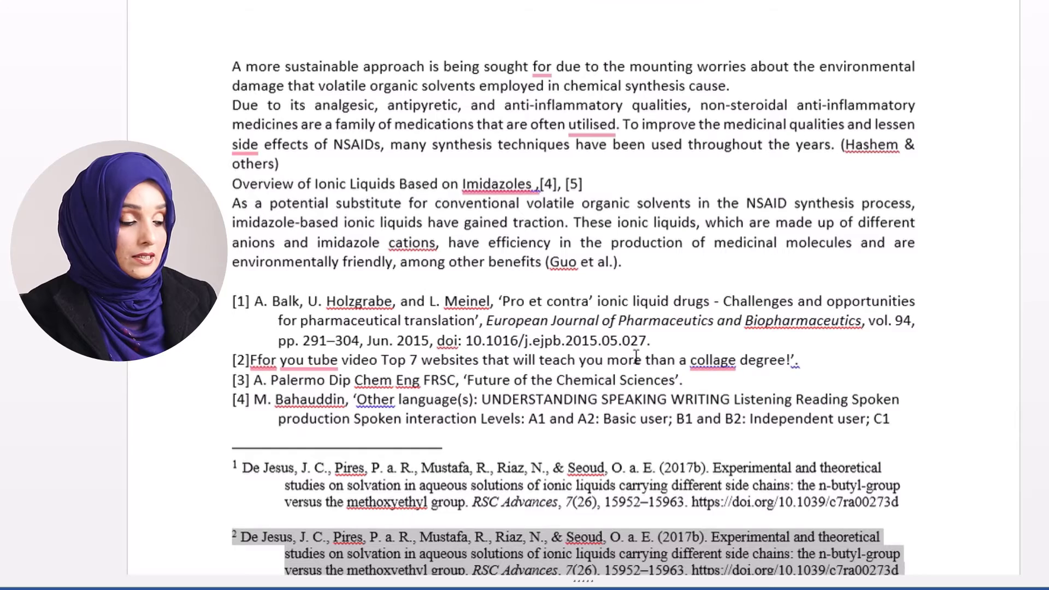
scroll(634, 496, down, 1)
click(397, 503)
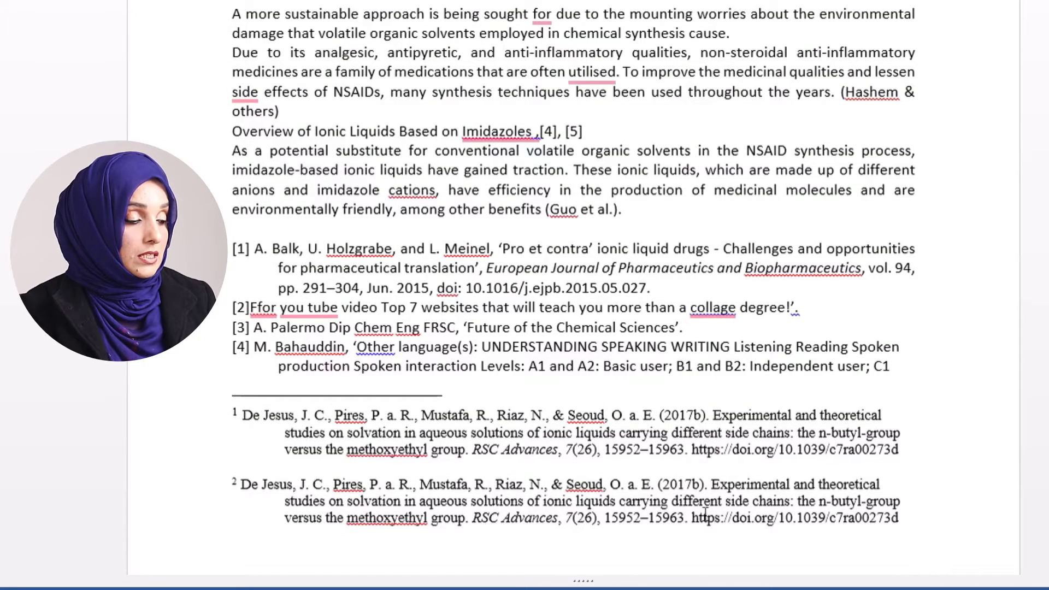
triple_click(914, 523)
key(Delete)
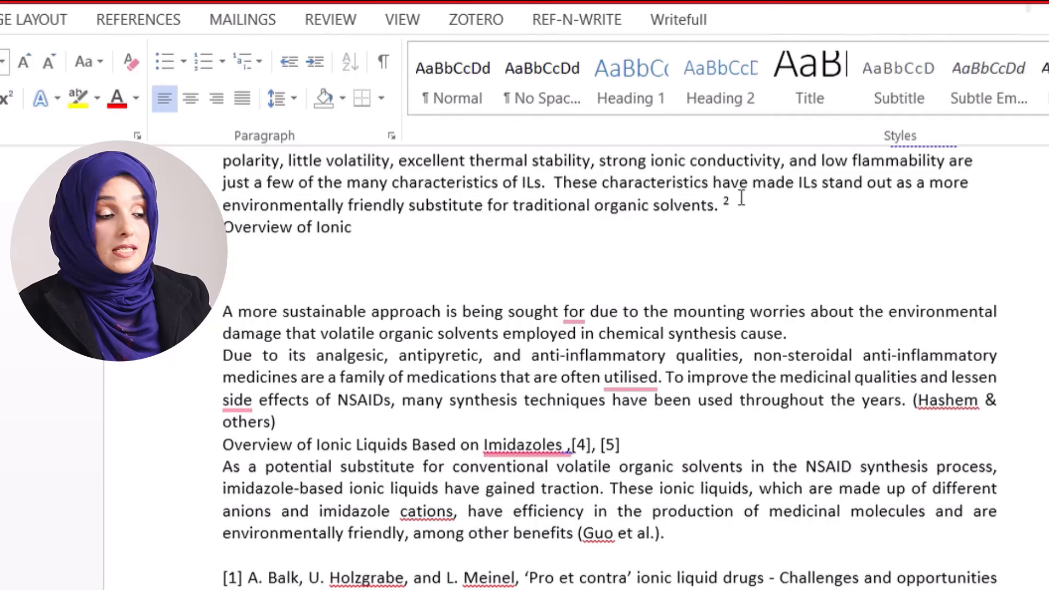
mouse_move(726, 207)
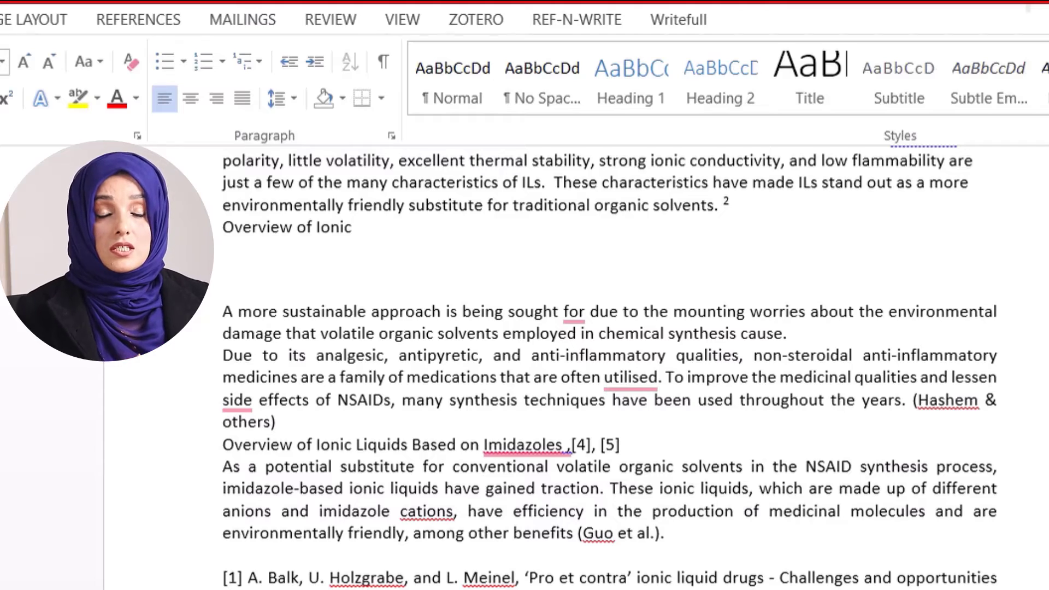
scroll(874, 541, down, 2)
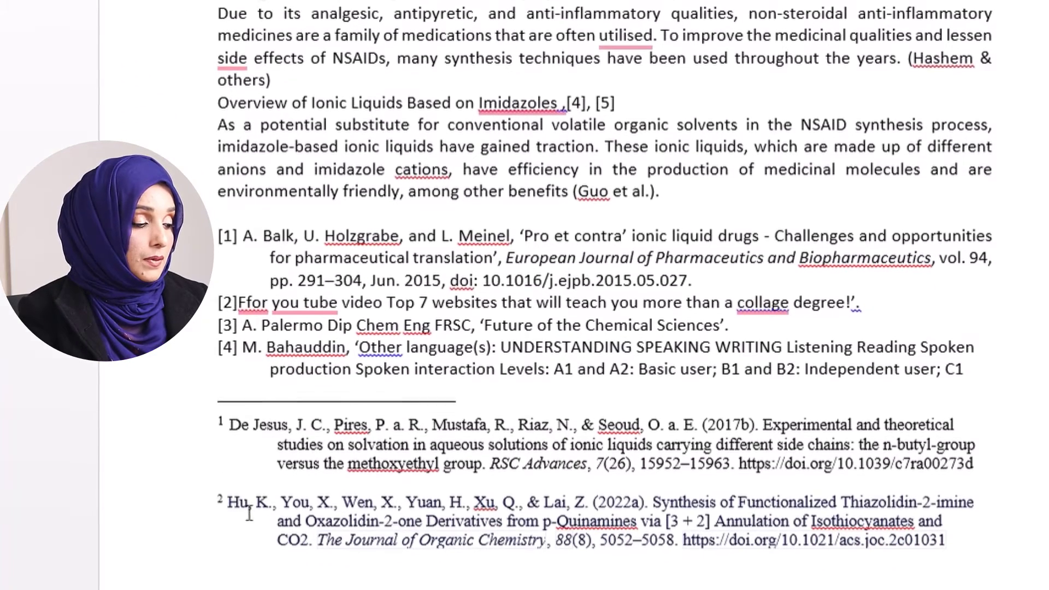
right_click(874, 541)
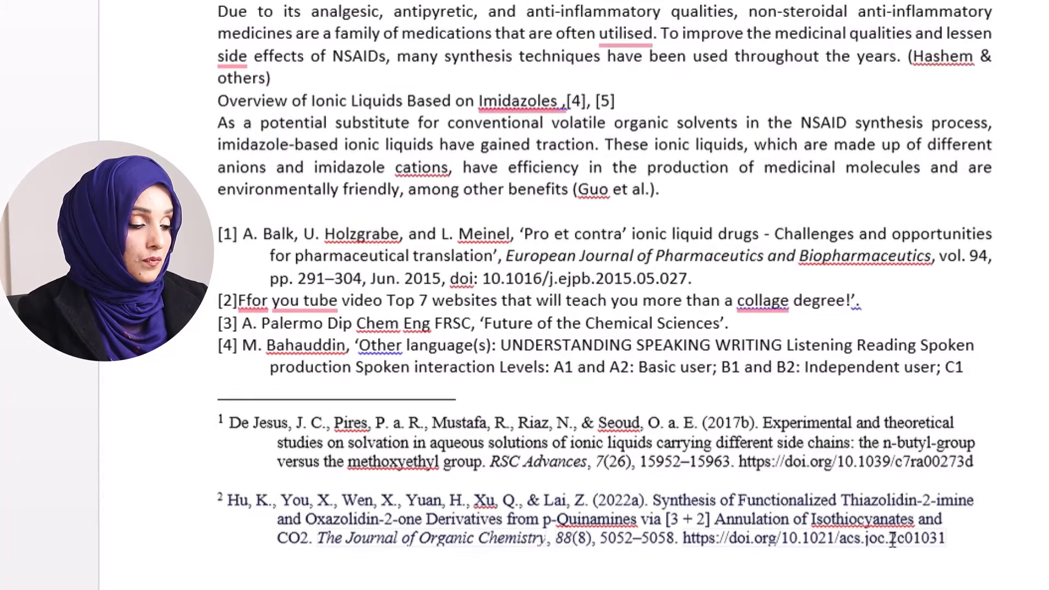
scroll(289, 500, up, 5)
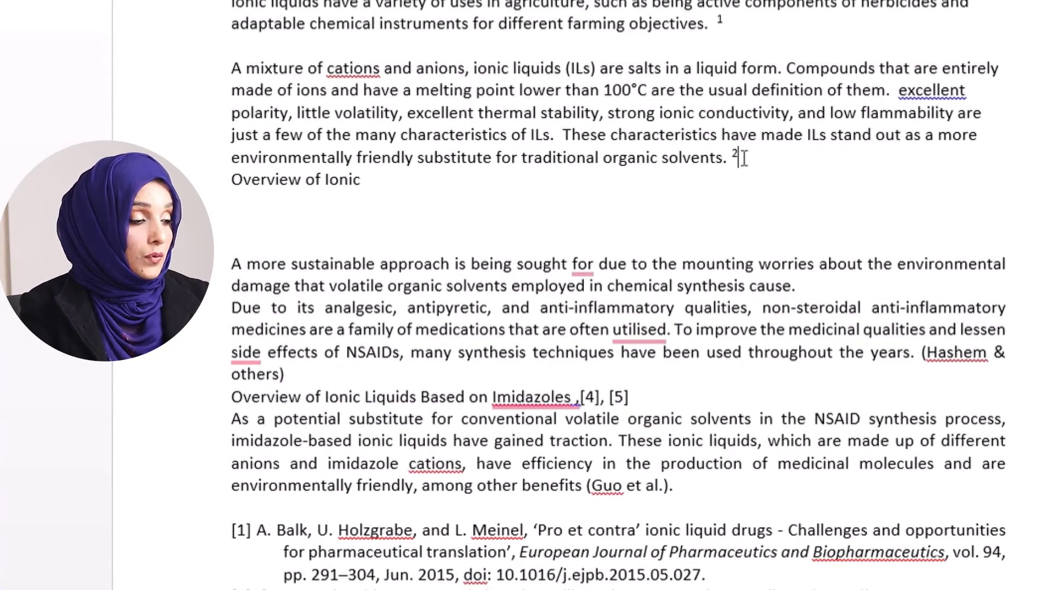
click(774, 153)
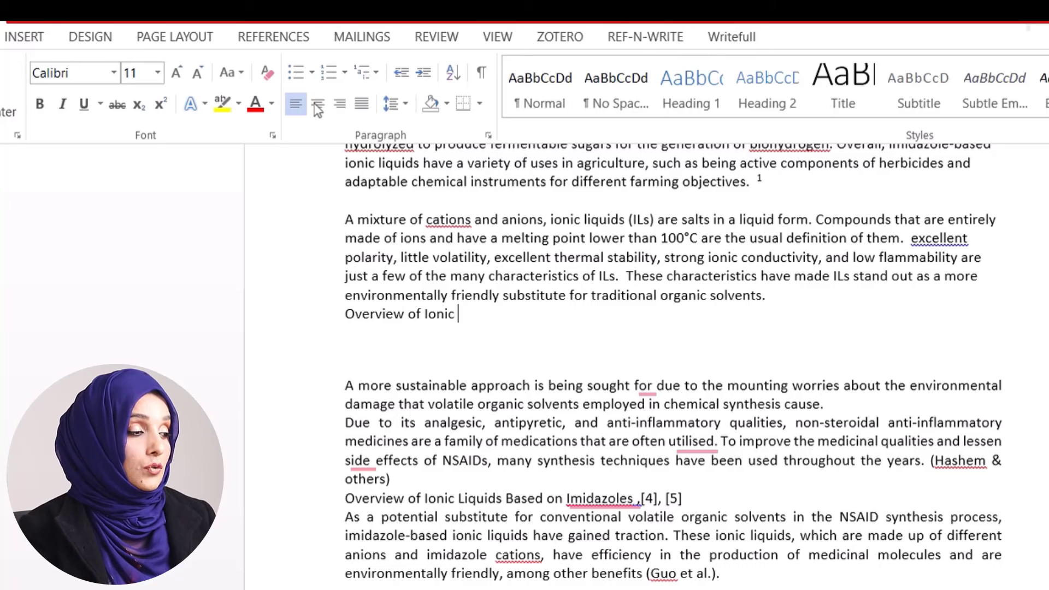
Switch the ribbon to the References tab
click(277, 36)
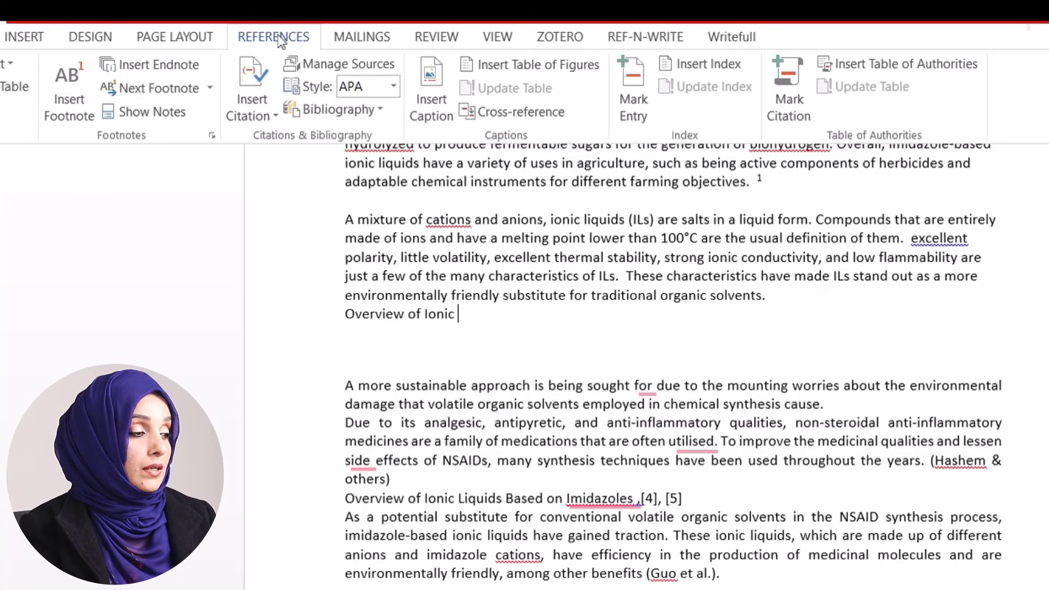
Choose Add New Source under Insert Citation to open the Create Source dialog
click(262, 118)
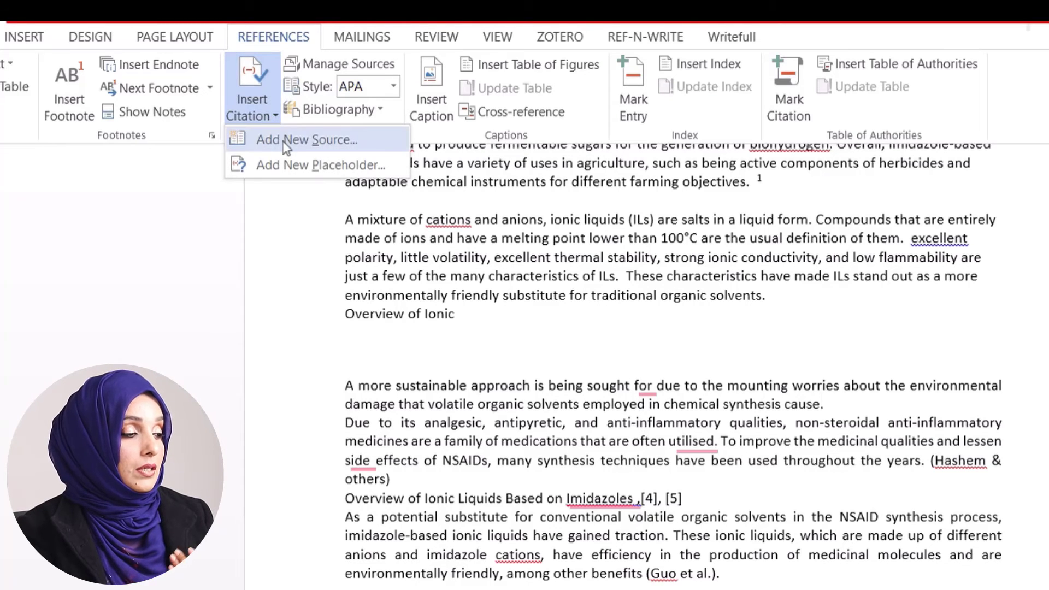
click(282, 140)
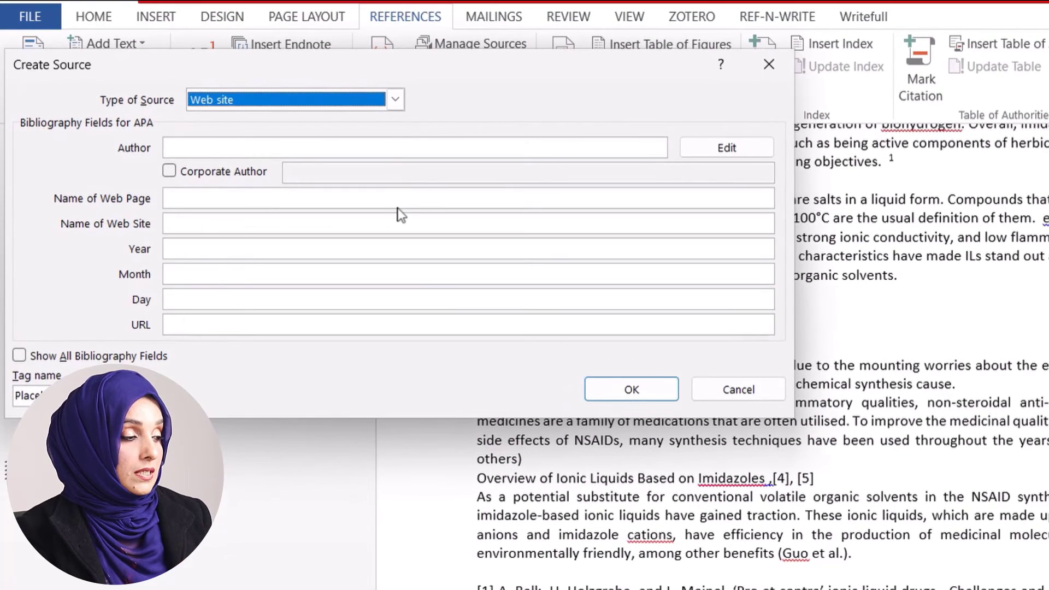